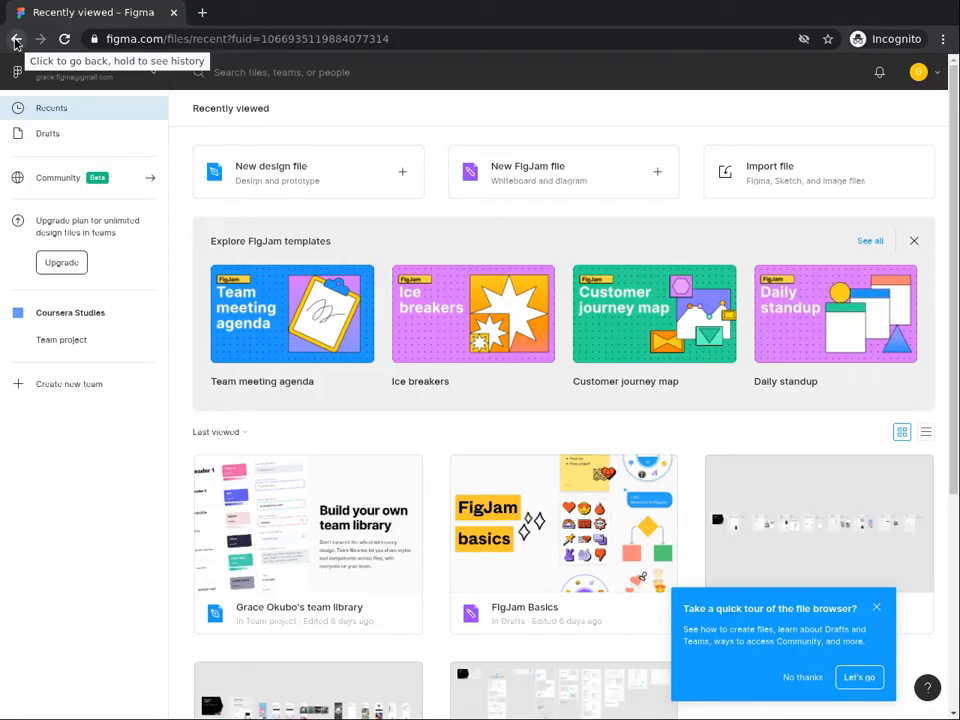
click(16, 40)
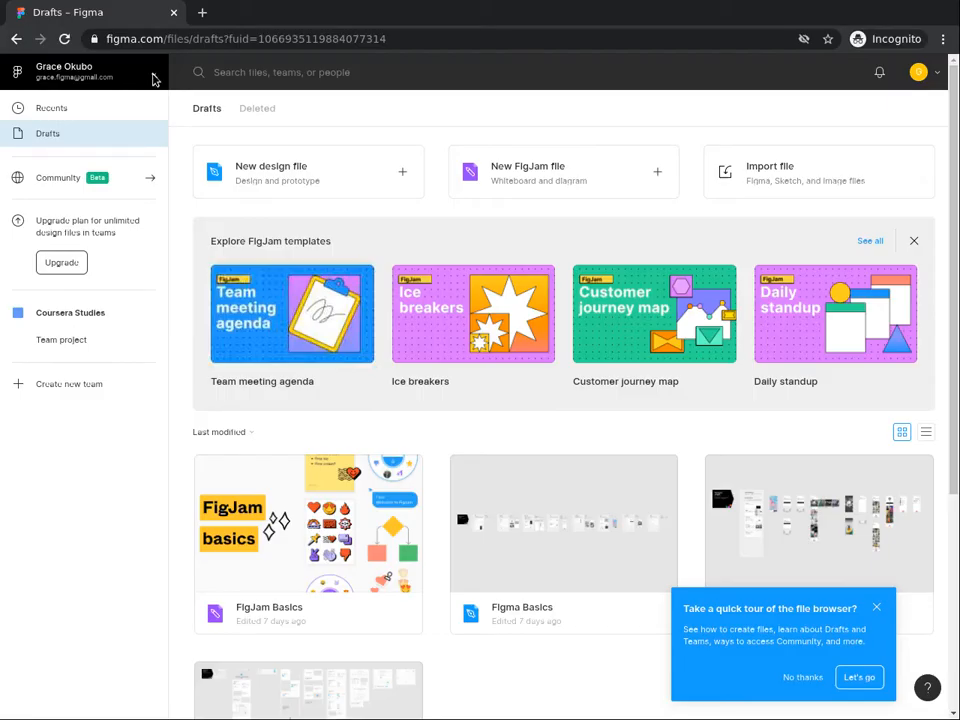
click(155, 79)
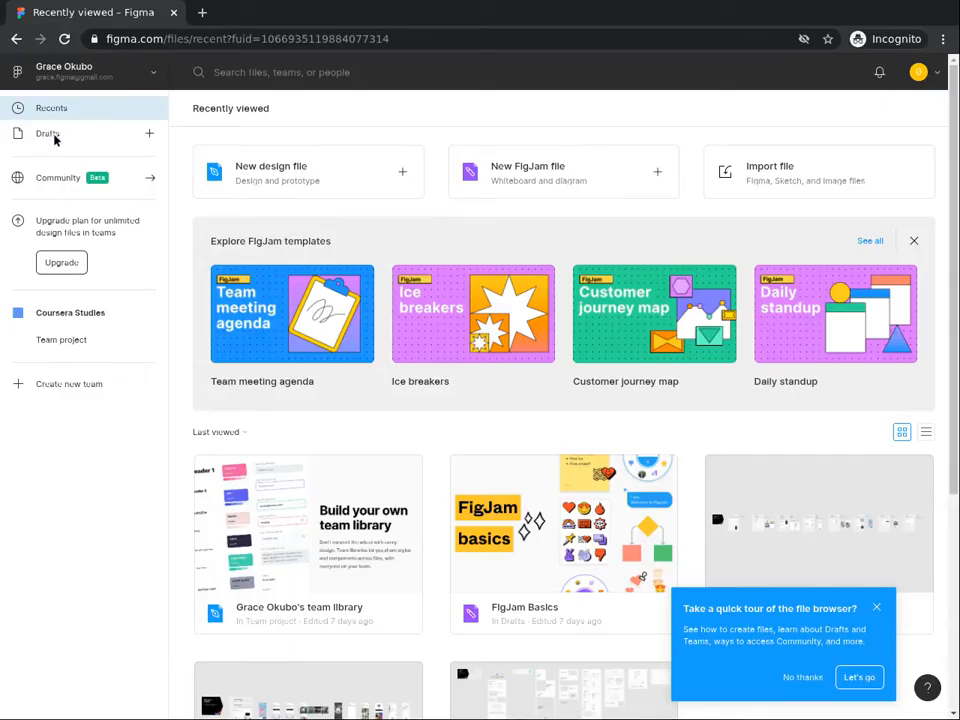
Go to the Drafts and create a new design file there.
click(56, 136)
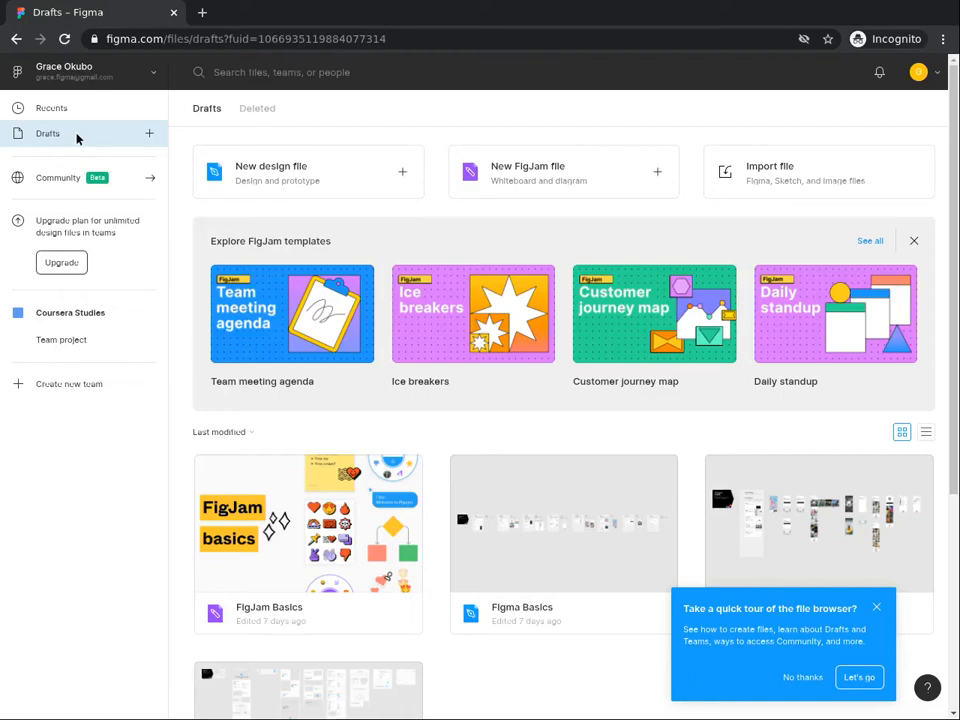
click(148, 134)
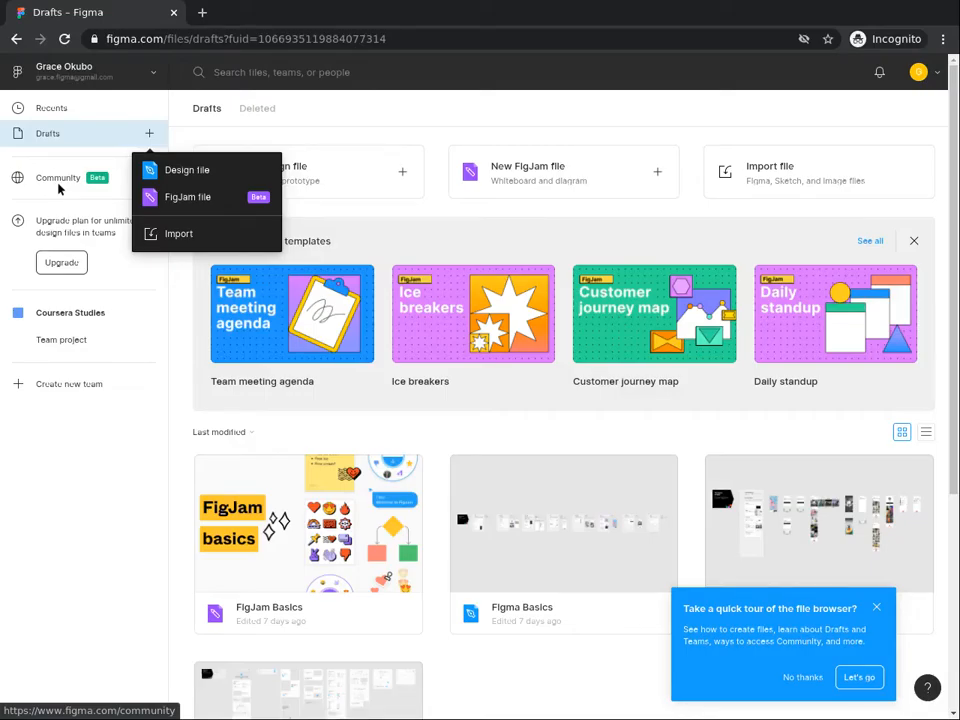
click(63, 271)
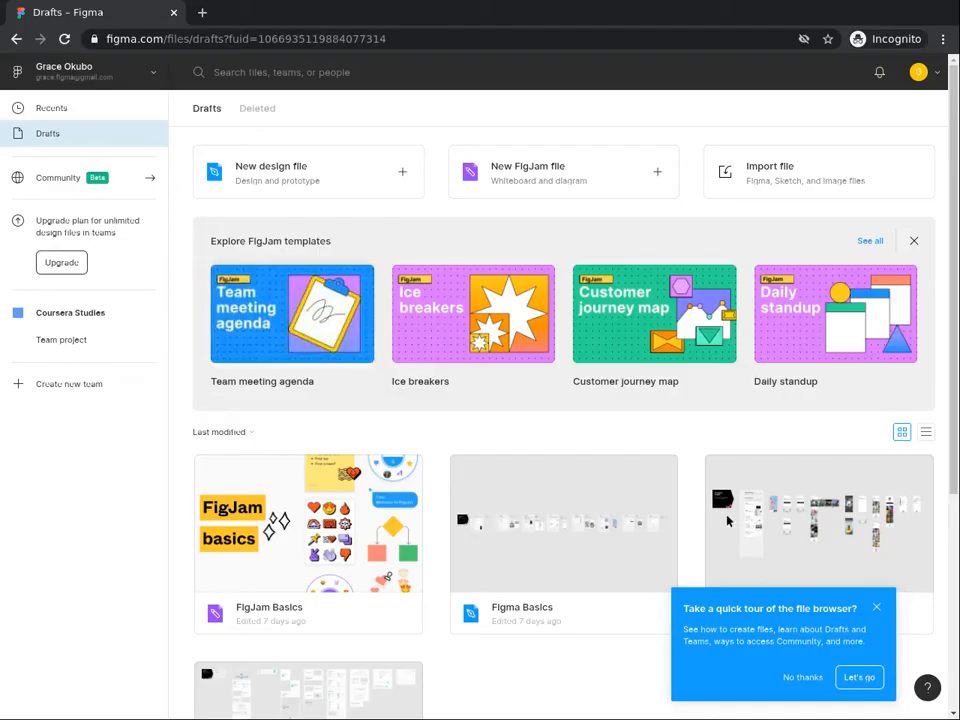
click(390, 177)
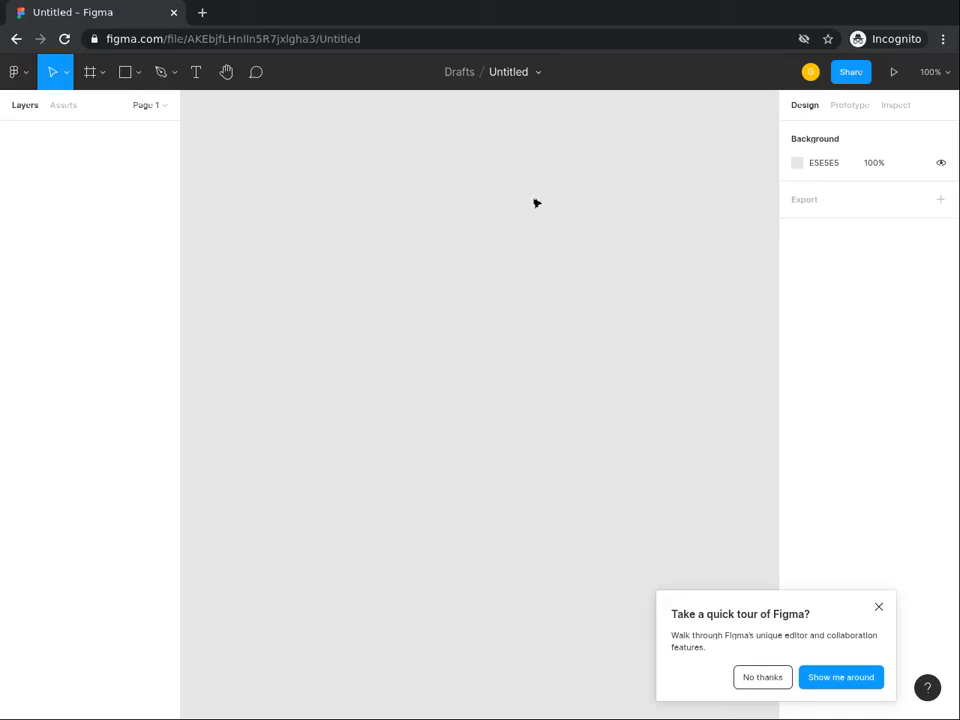
Rename the untitled design file as Musicale.
click(514, 73)
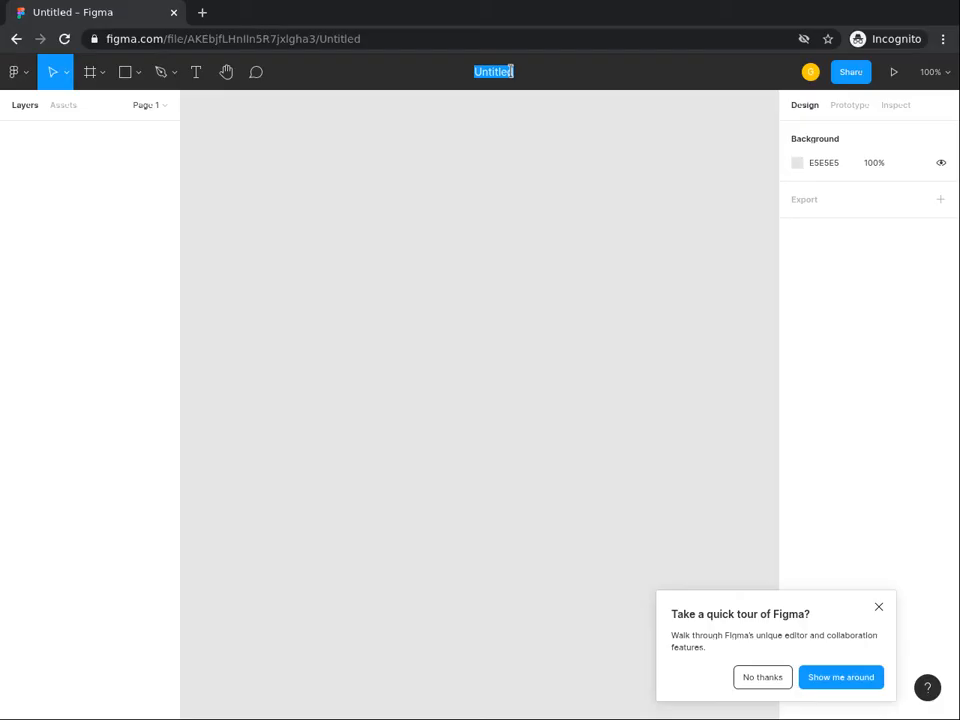
text(Musical)
text(e)
key(Return)
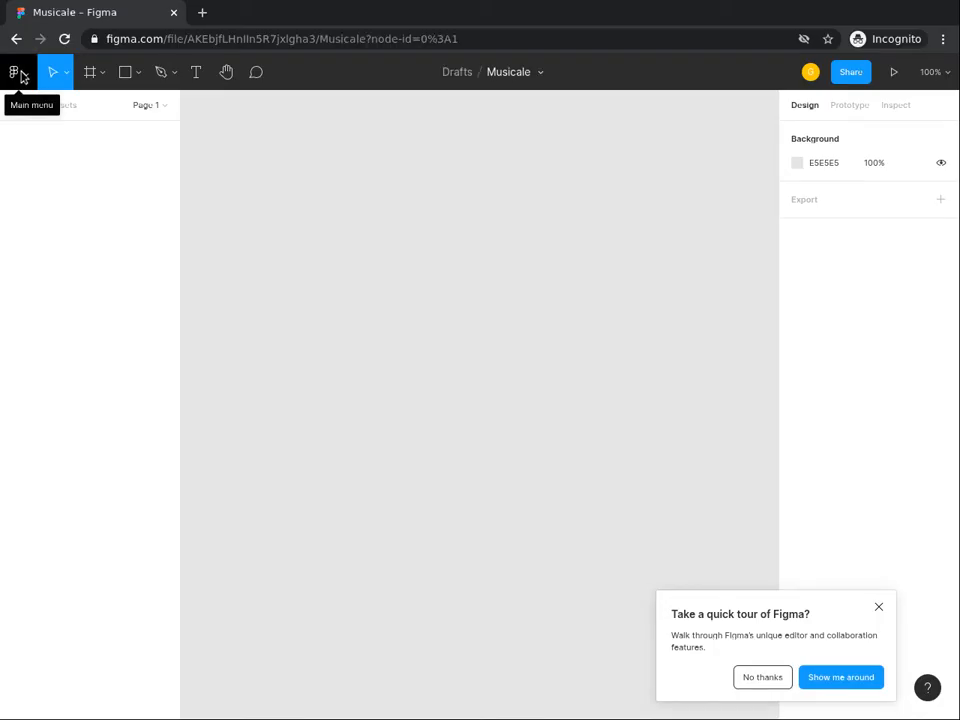
click(20, 74)
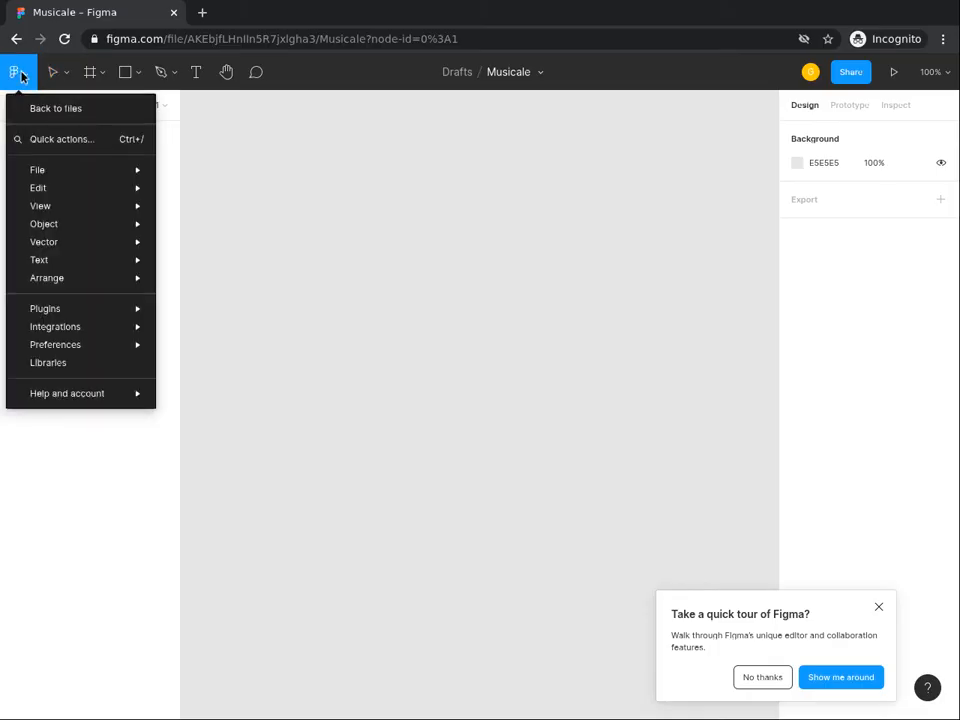
mouse_move(29, 174)
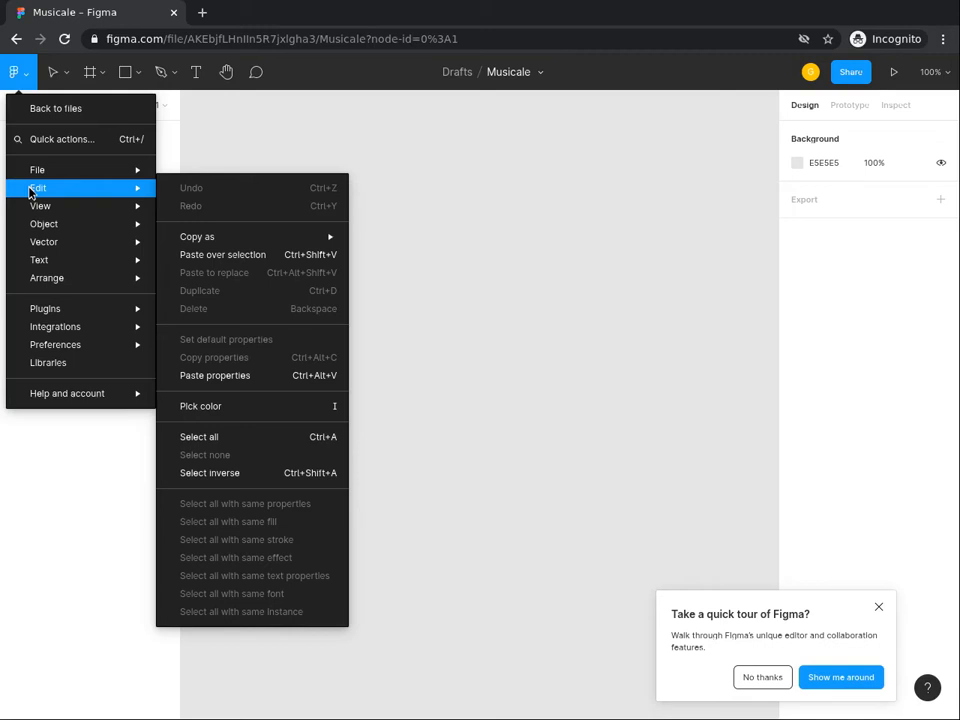
mouse_move(38, 230)
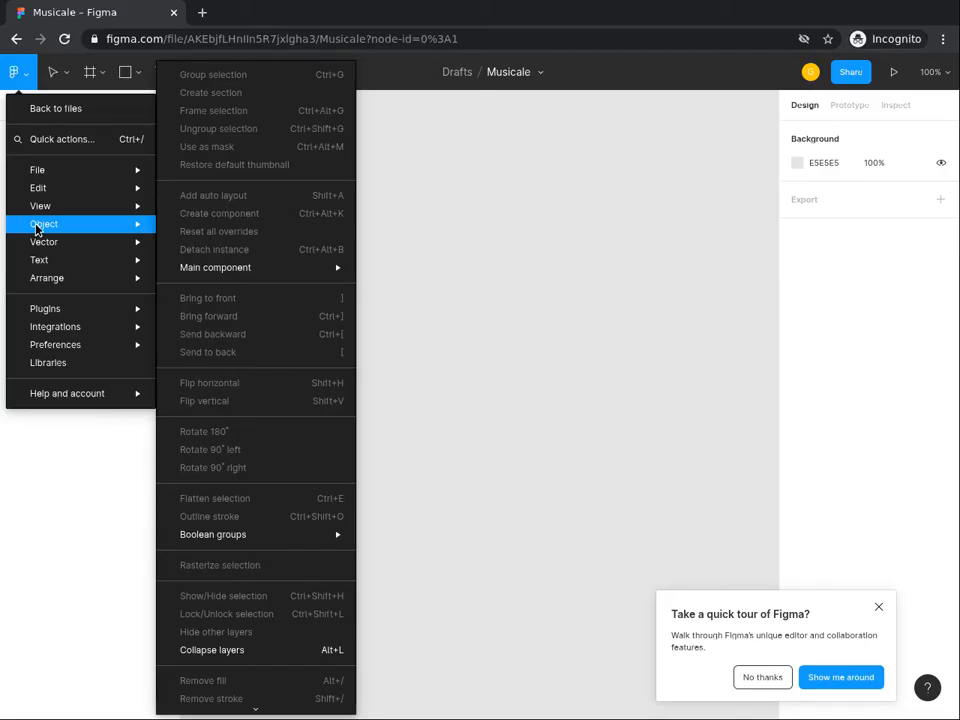
mouse_move(58, 283)
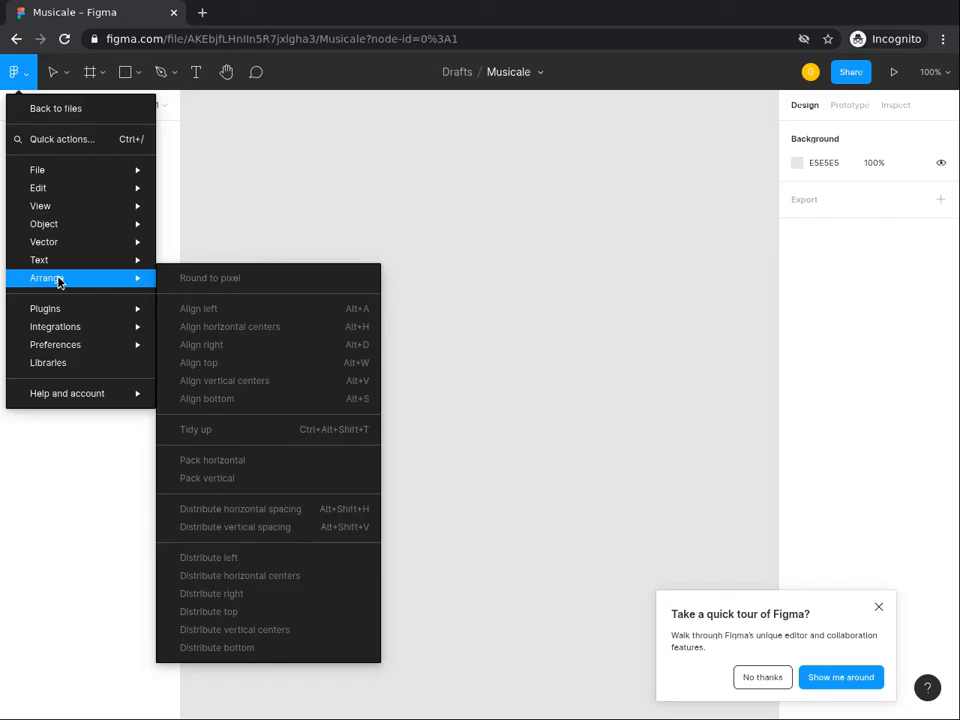
mouse_move(60, 313)
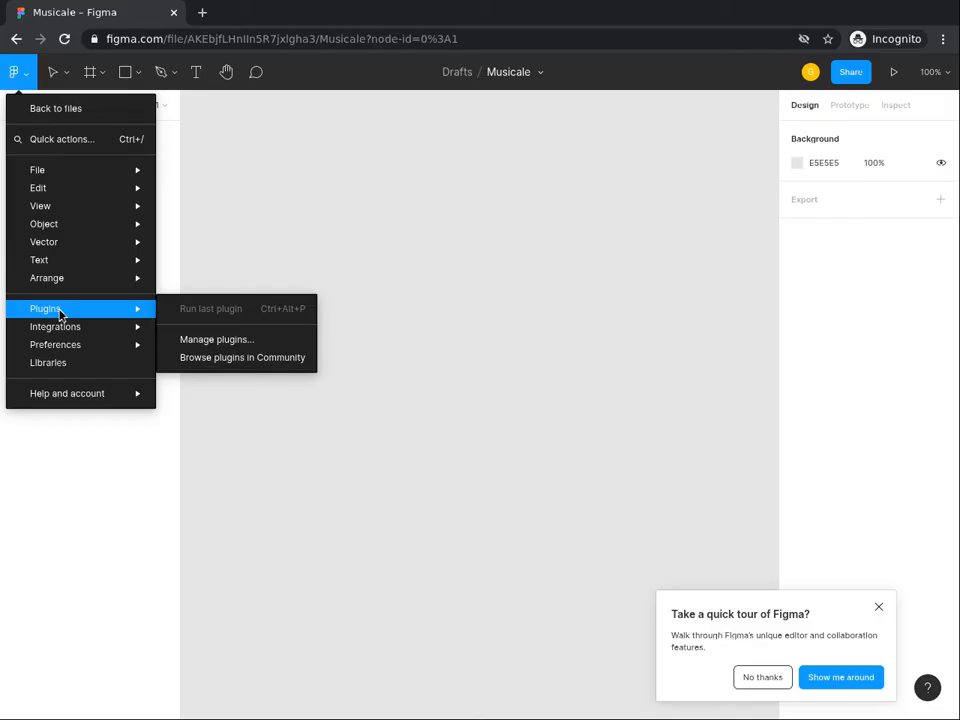
click(54, 79)
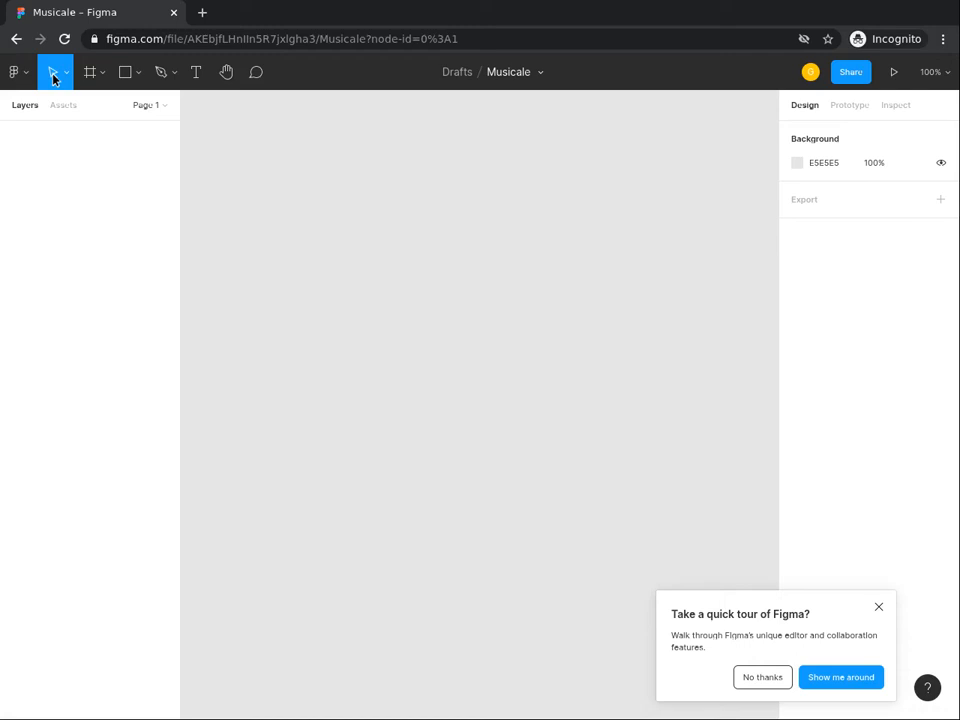
Create a phone frame on the canvas using the Android Small preset, 360×640.
click(102, 73)
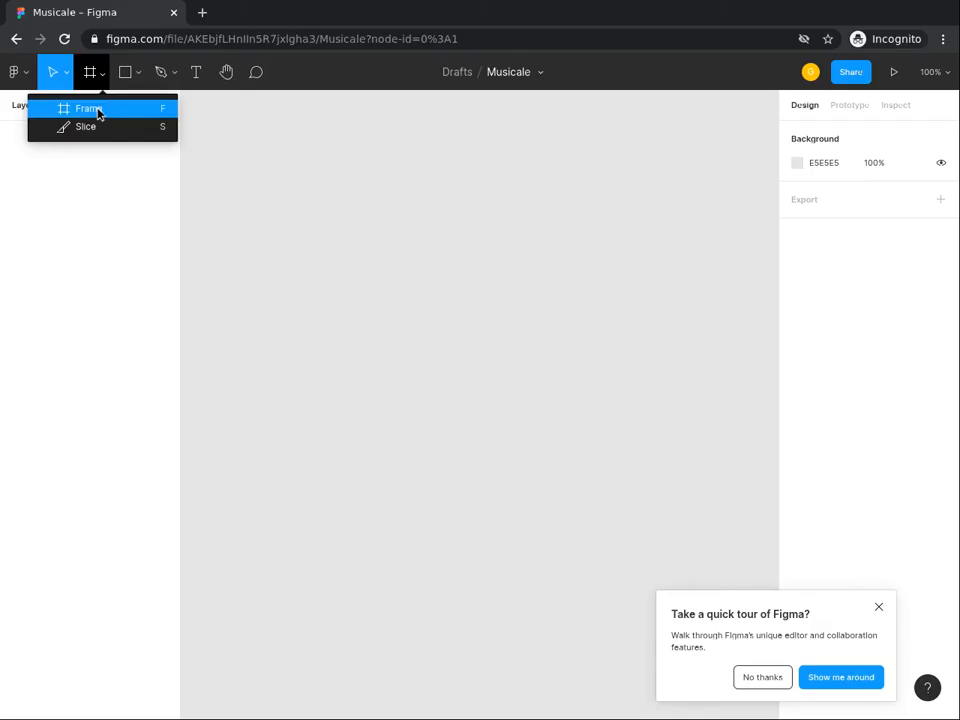
click(98, 113)
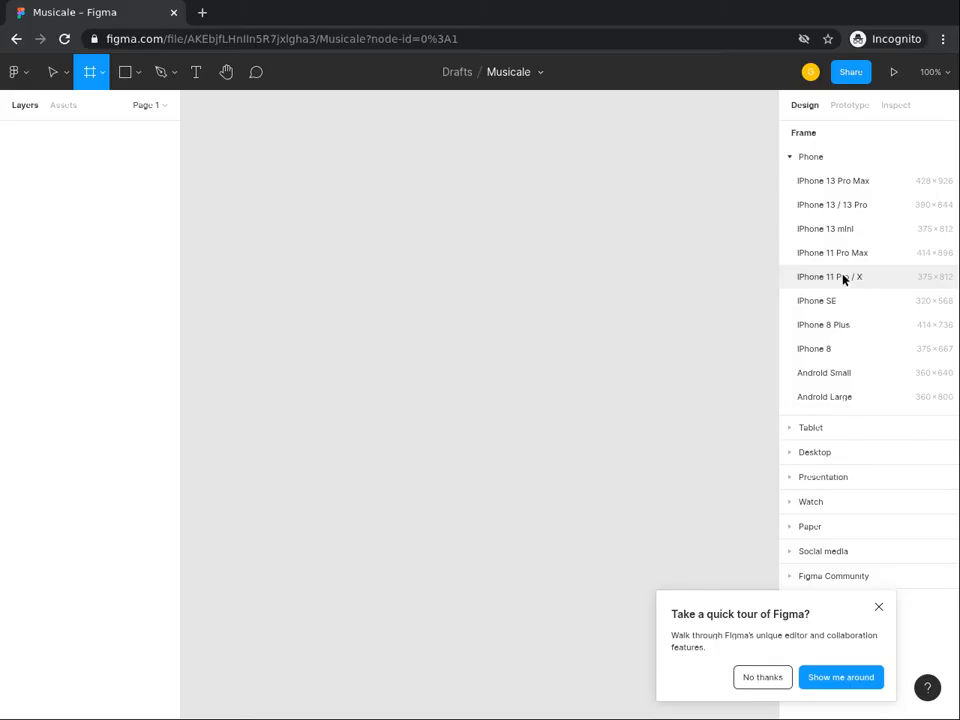
click(834, 378)
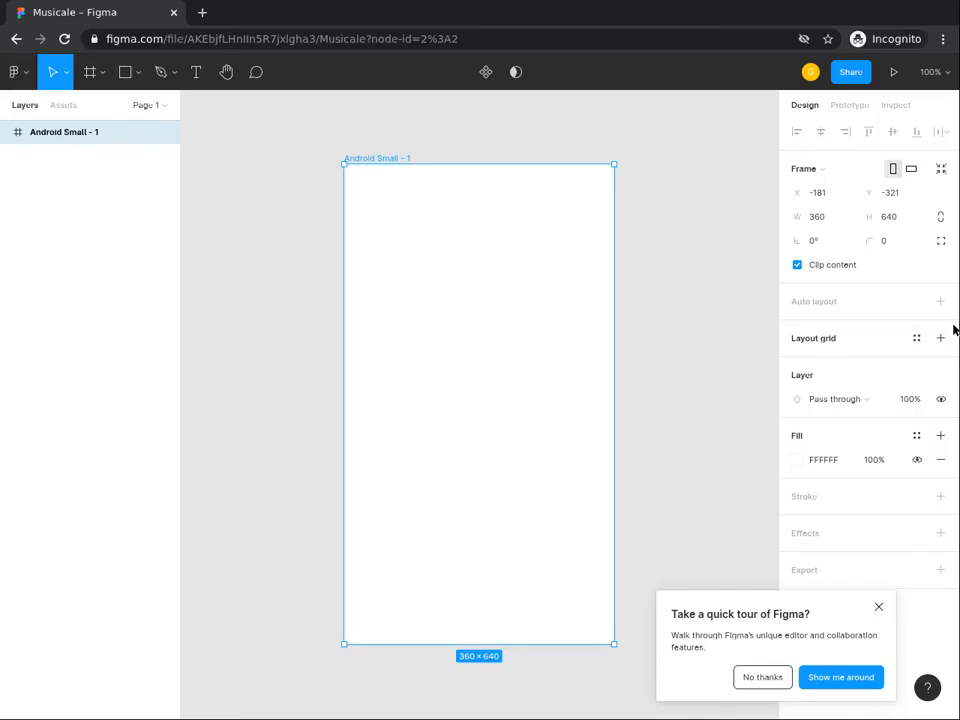
click(139, 79)
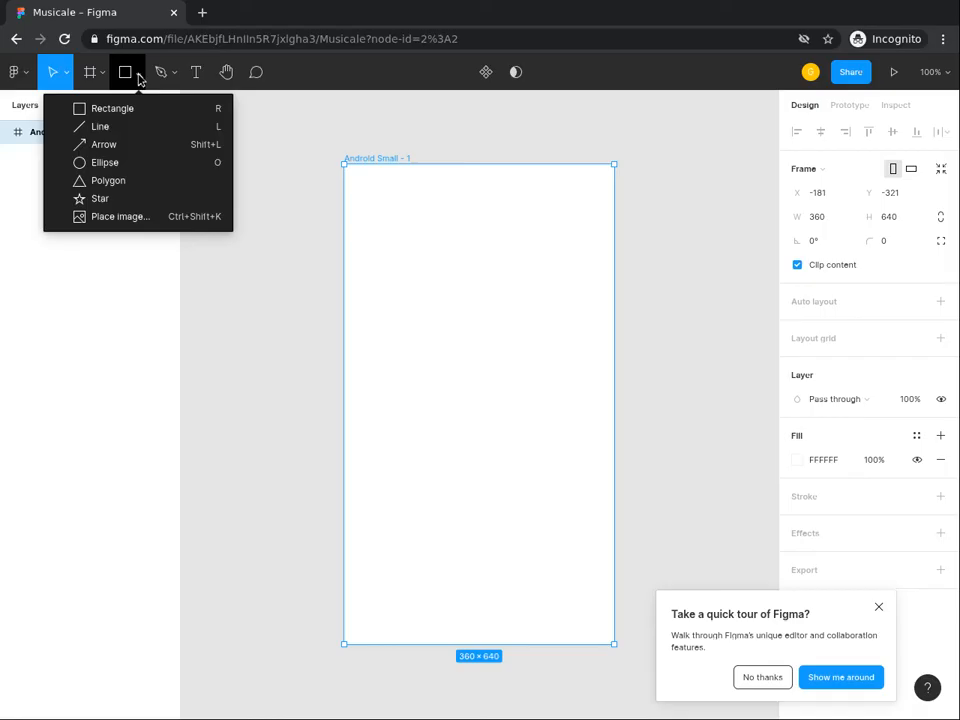
click(171, 79)
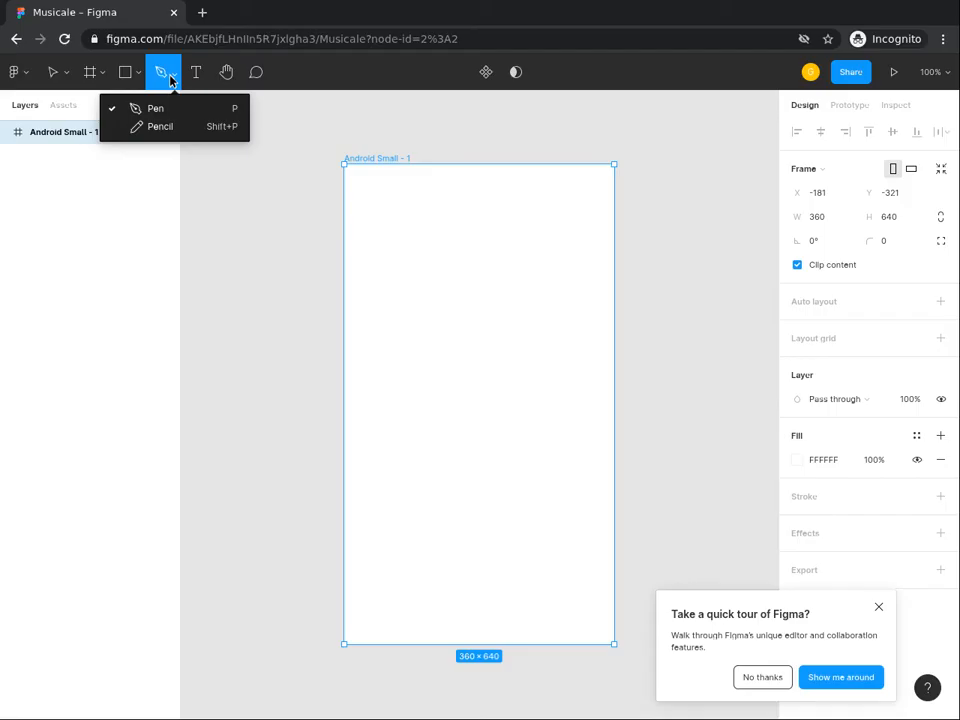
click(171, 79)
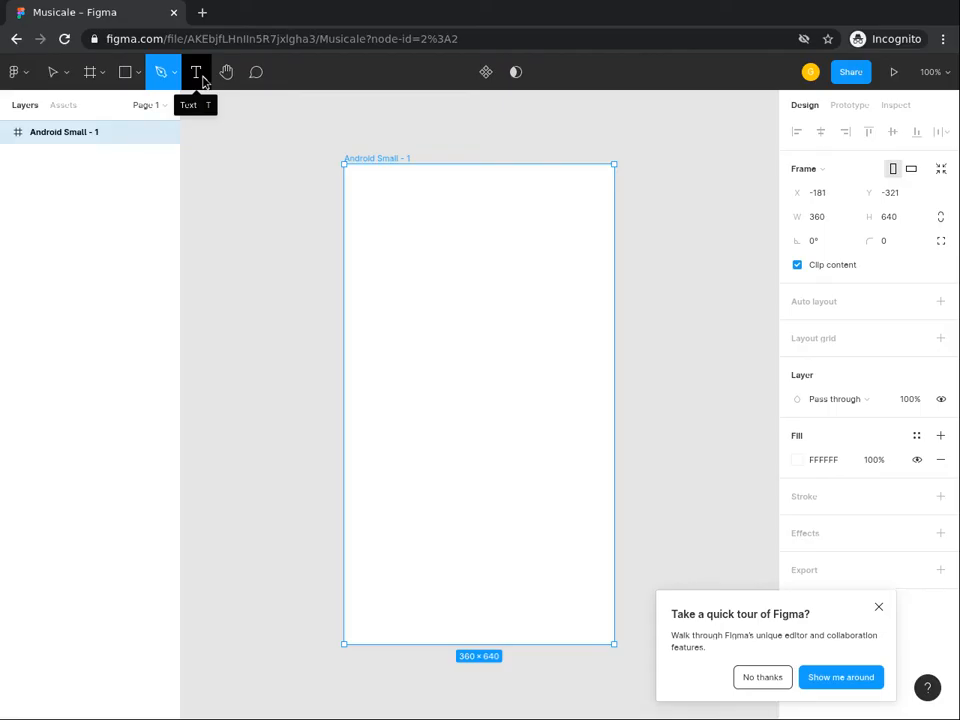
click(224, 76)
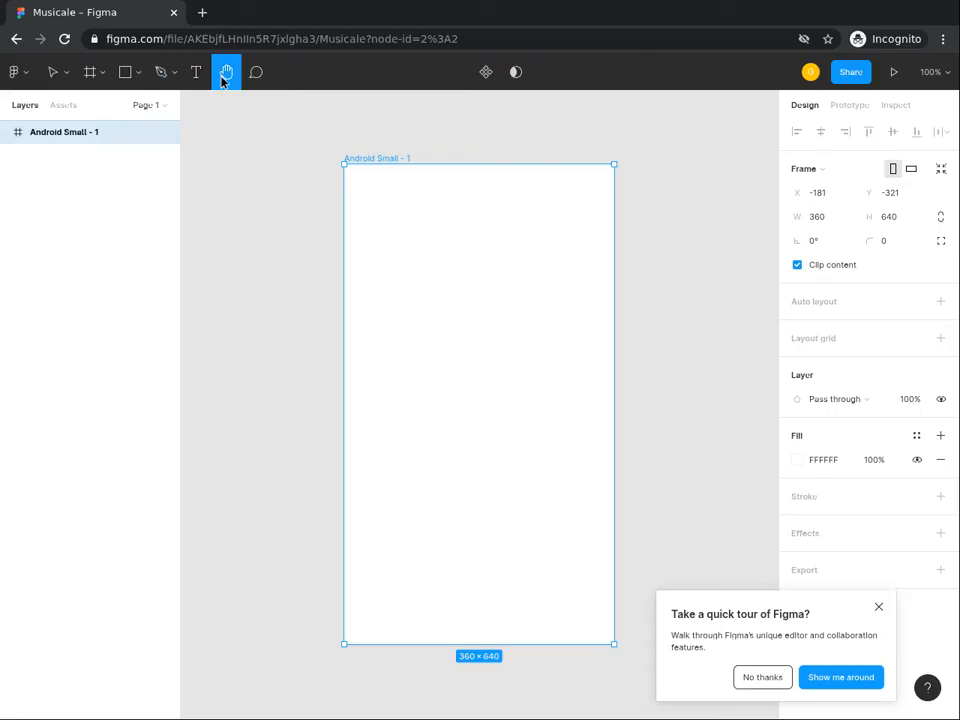
click(255, 74)
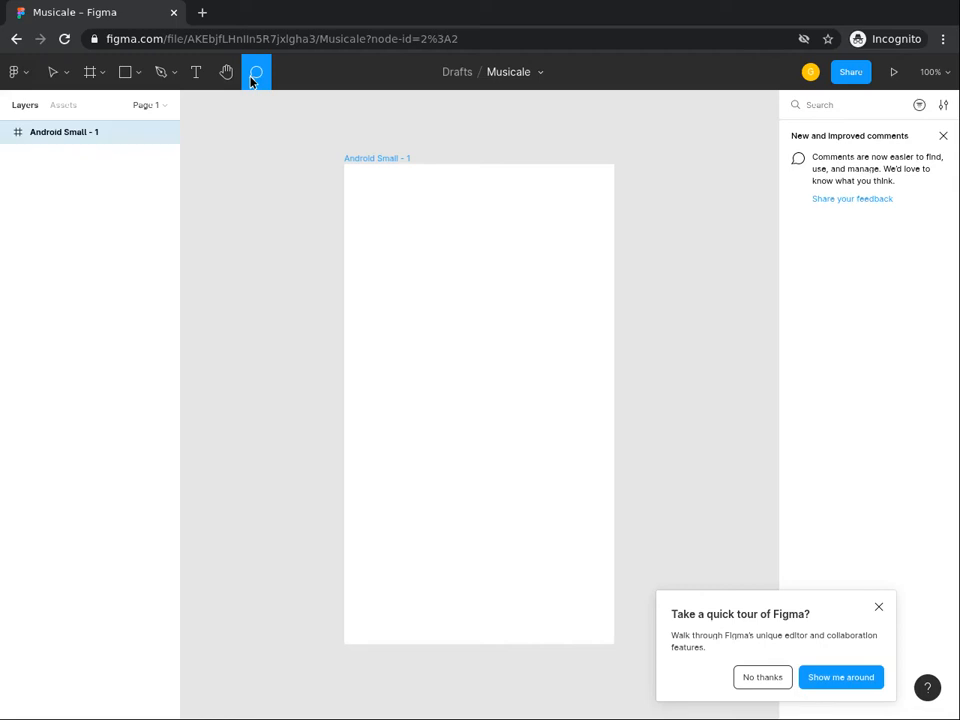
click(252, 80)
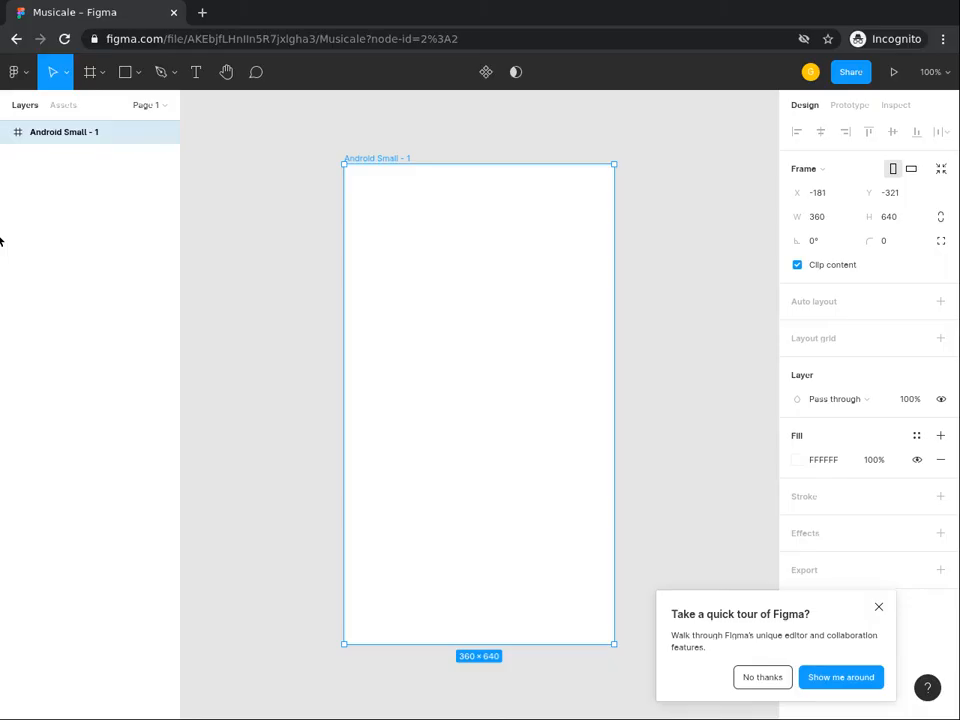
Add a second blank page to the file and delete it again.
click(147, 105)
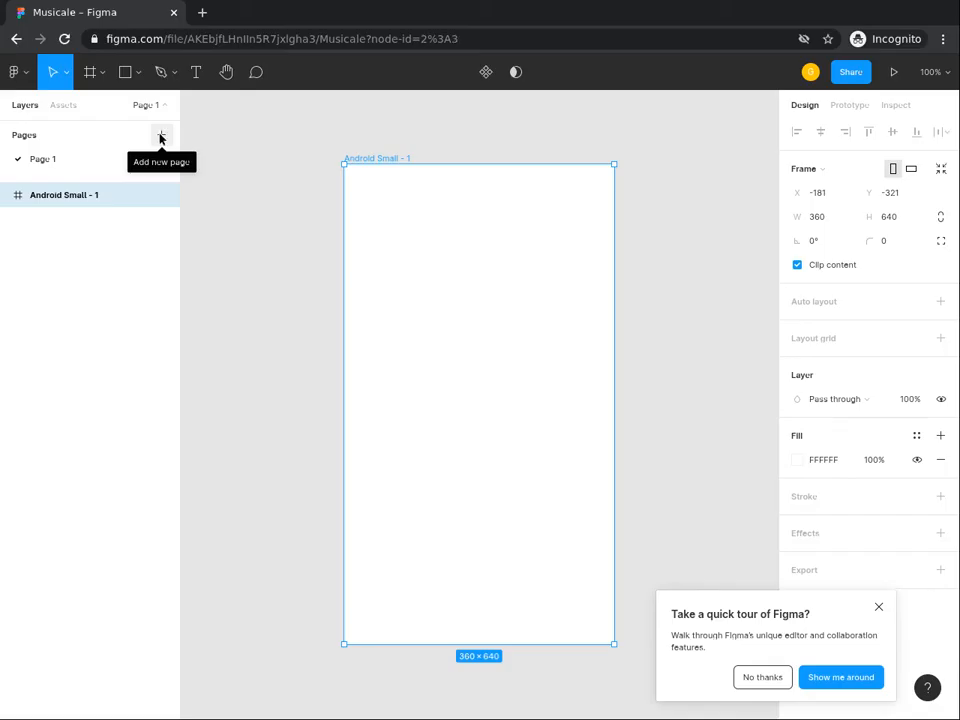
click(160, 135)
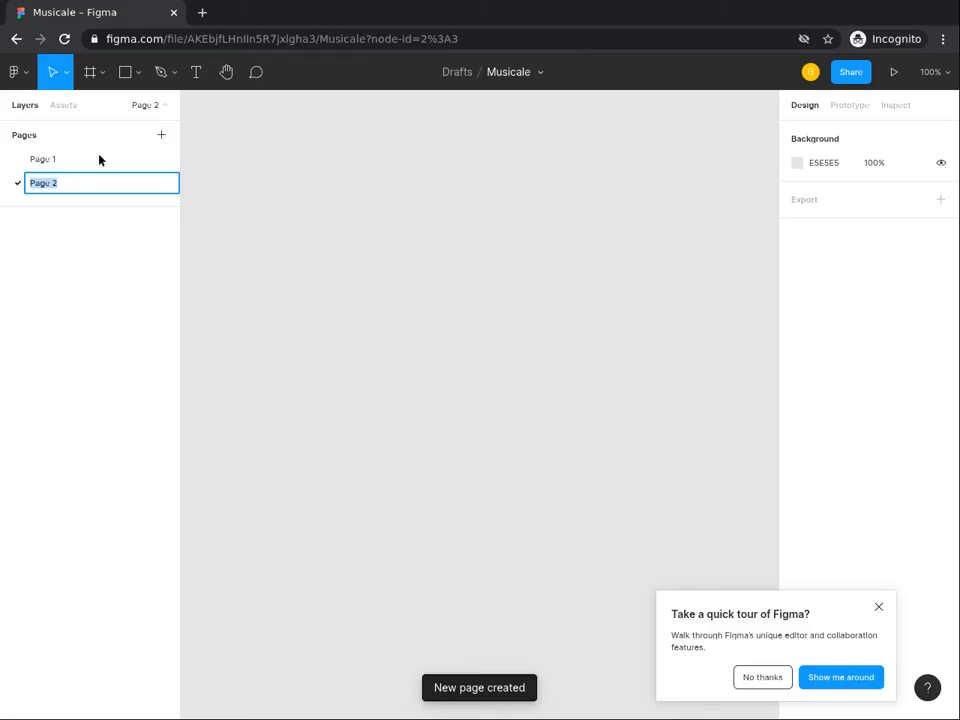
key(Return)
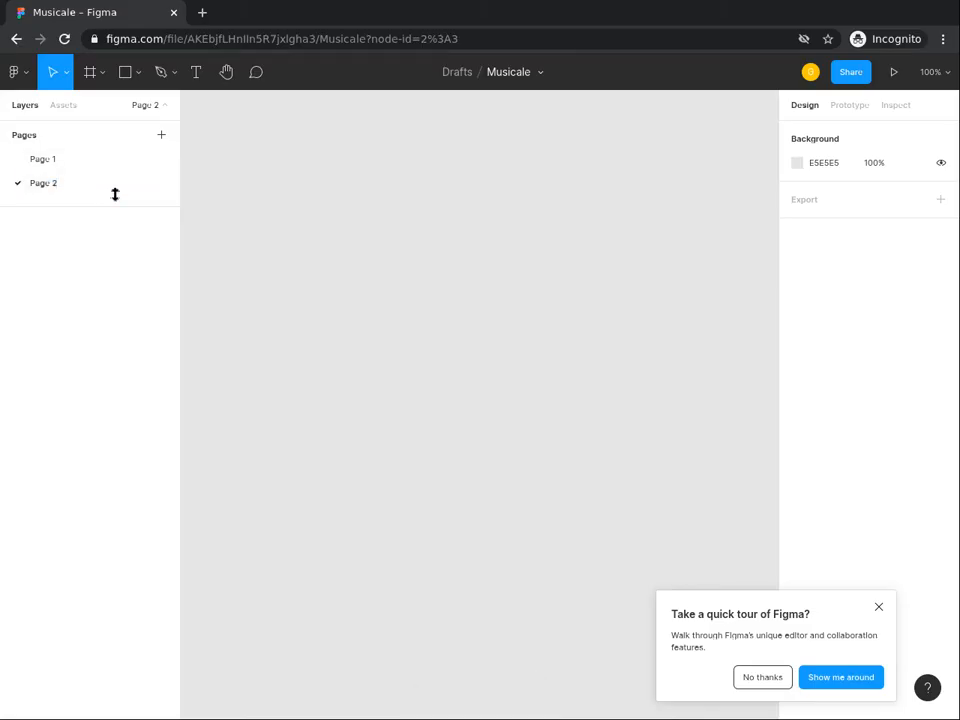
right_click(55, 191)
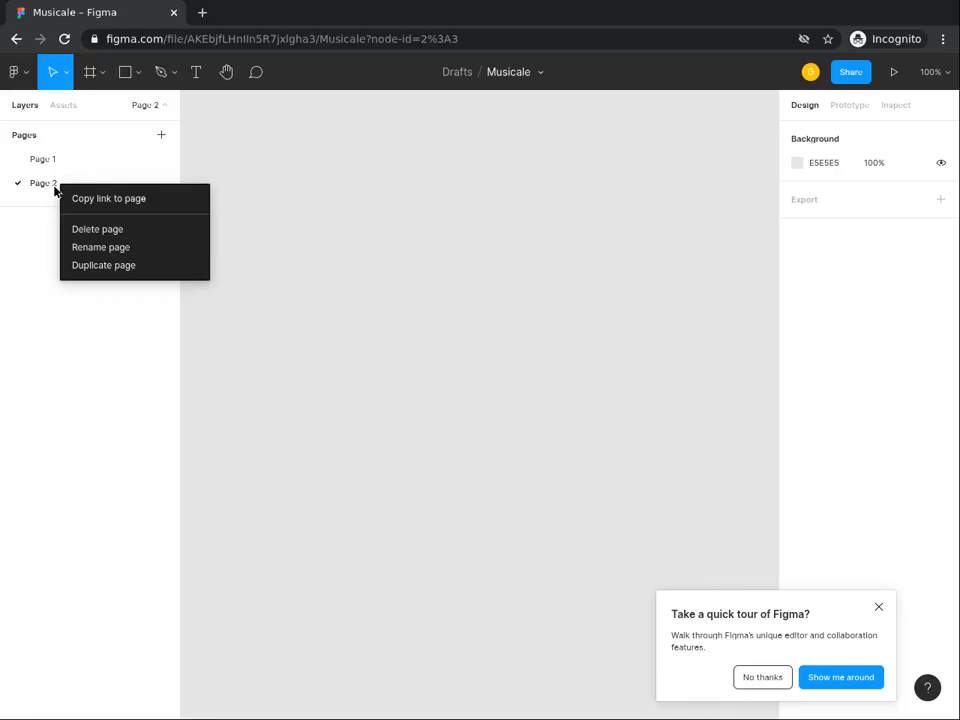
click(95, 231)
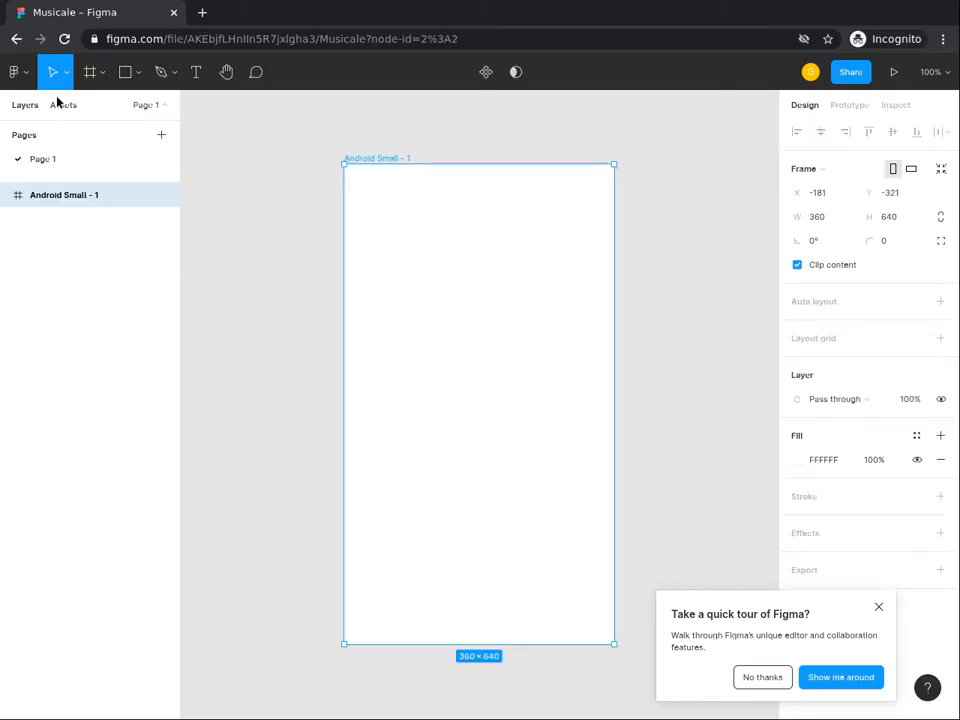
Show the component assets and rename the Android Small frame as Home.
click(60, 106)
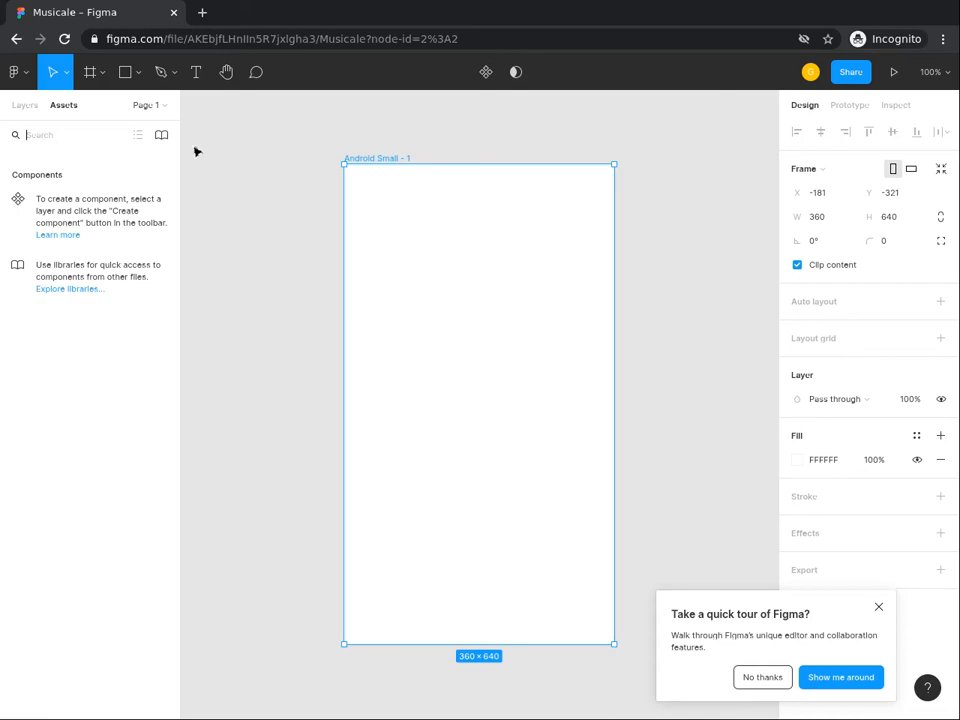
double_click(378, 156)
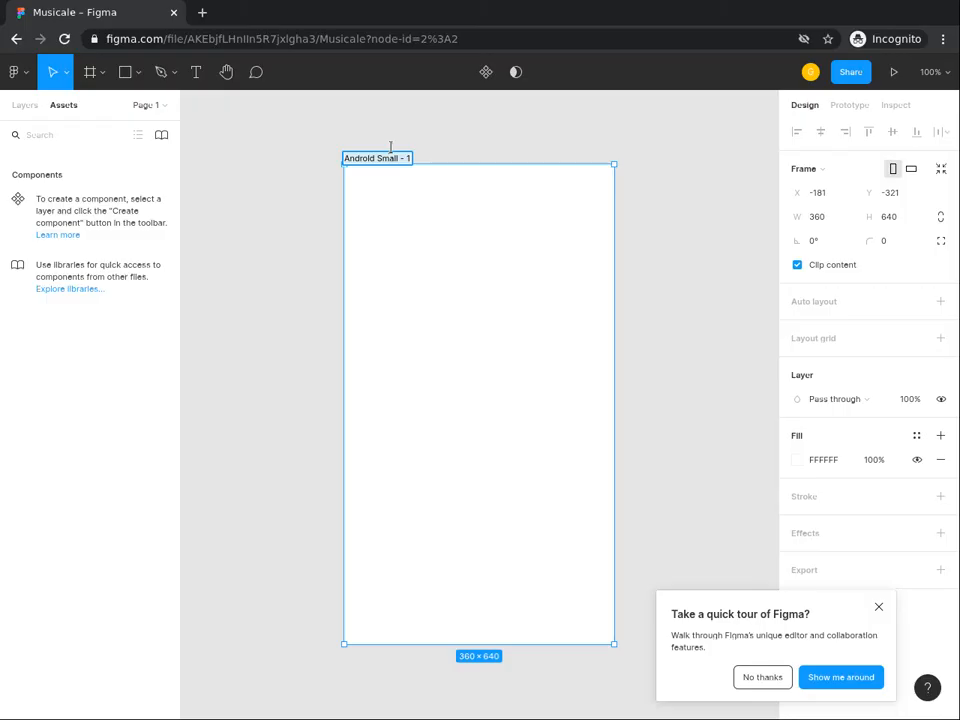
text(Home)
key(Return)
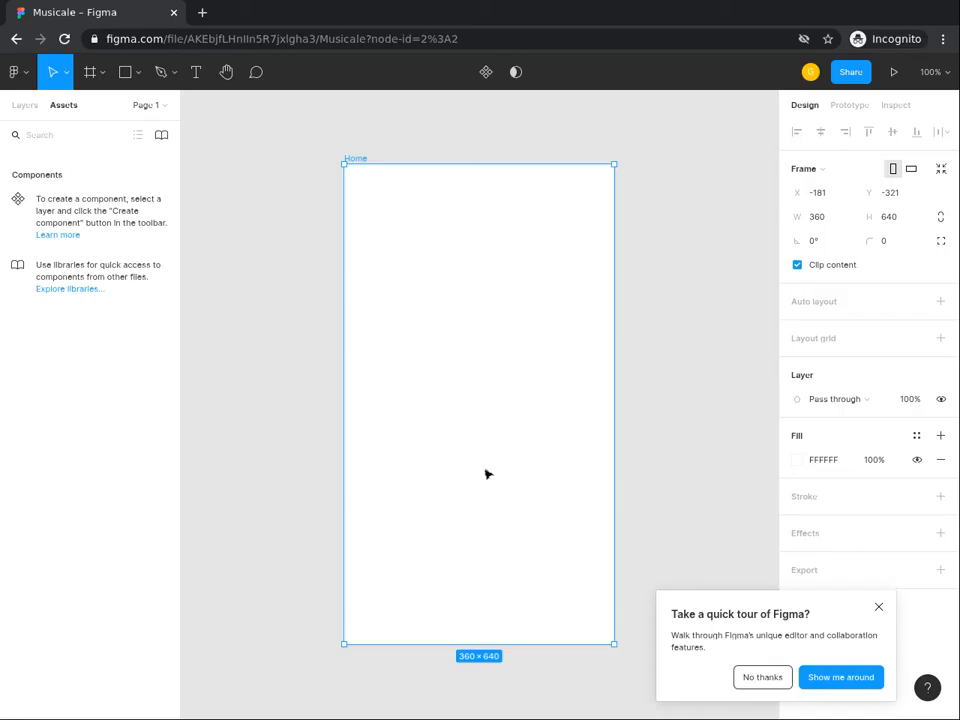